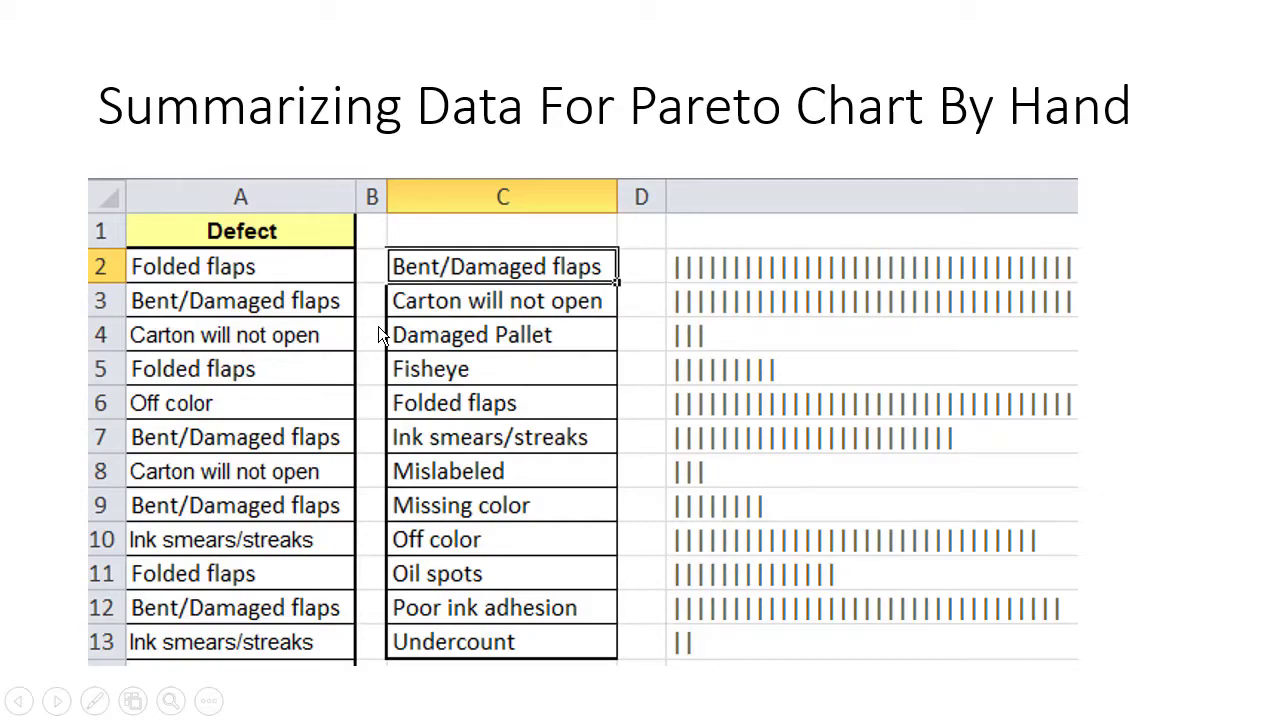
- Leave the PowerPoint slideshow and bring the Excel workbook forward
key(alt+Tab)
click(75, 243)
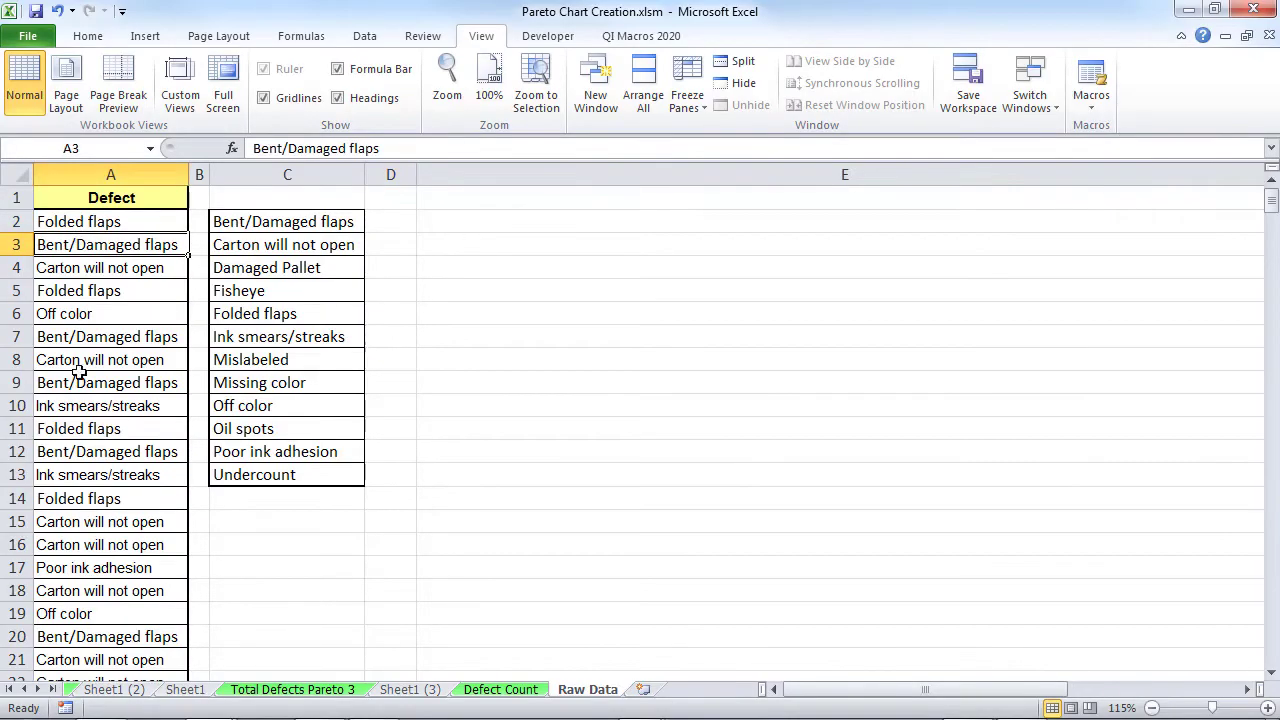
scroll(75, 385, down, 11)
scroll(75, 385, down, 9)
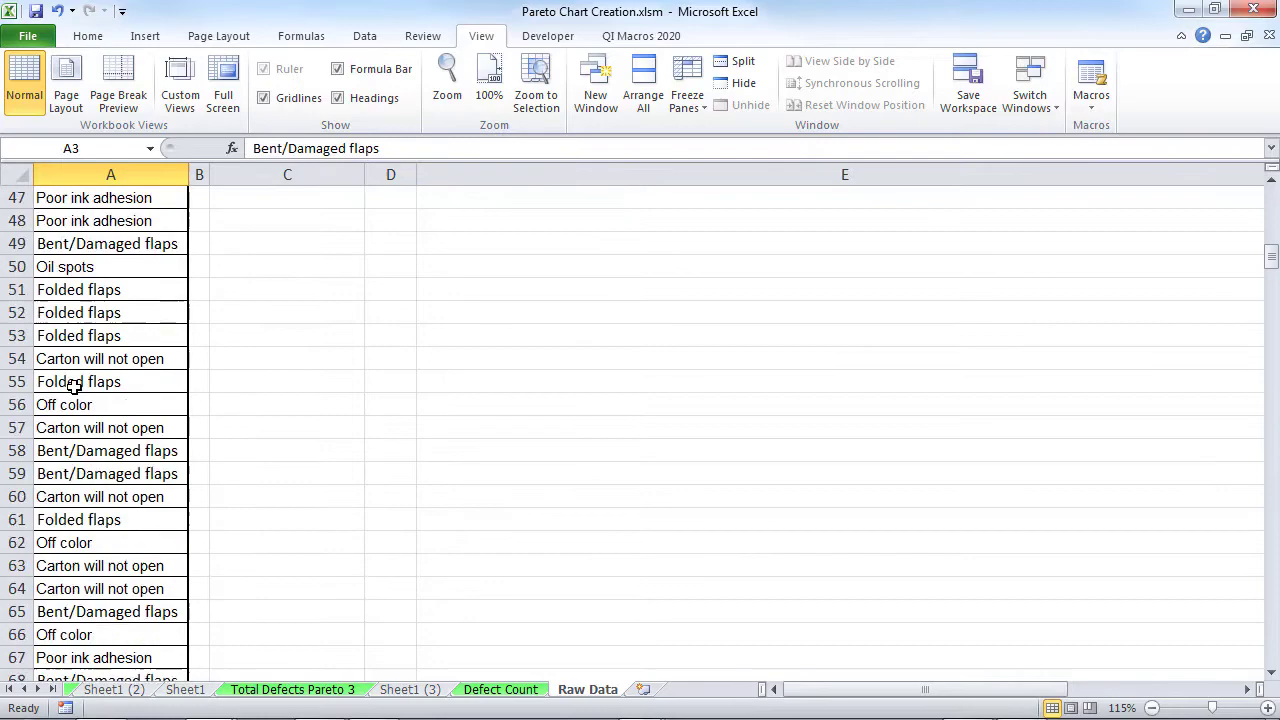
scroll(75, 385, up, 20)
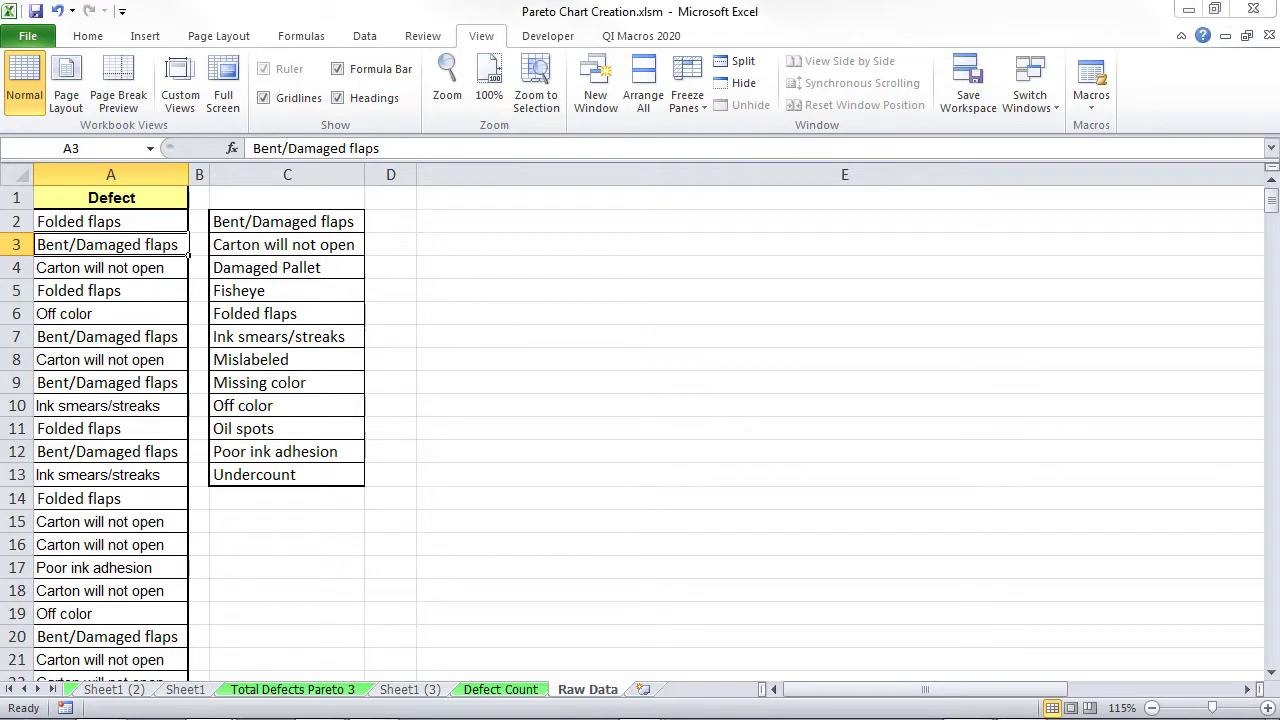
click(287, 221)
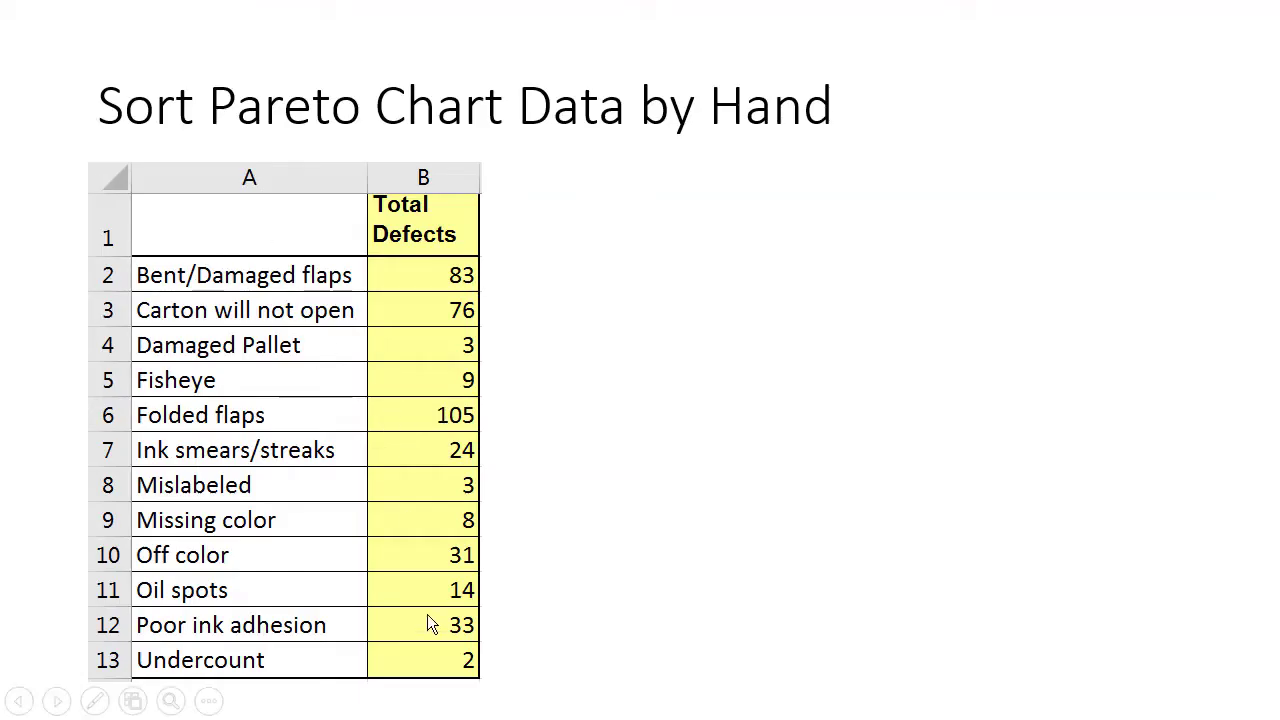
- Reveal the sorted defect table, then advance to the 'Calculate Cumulative Defects' slide
key(Right)
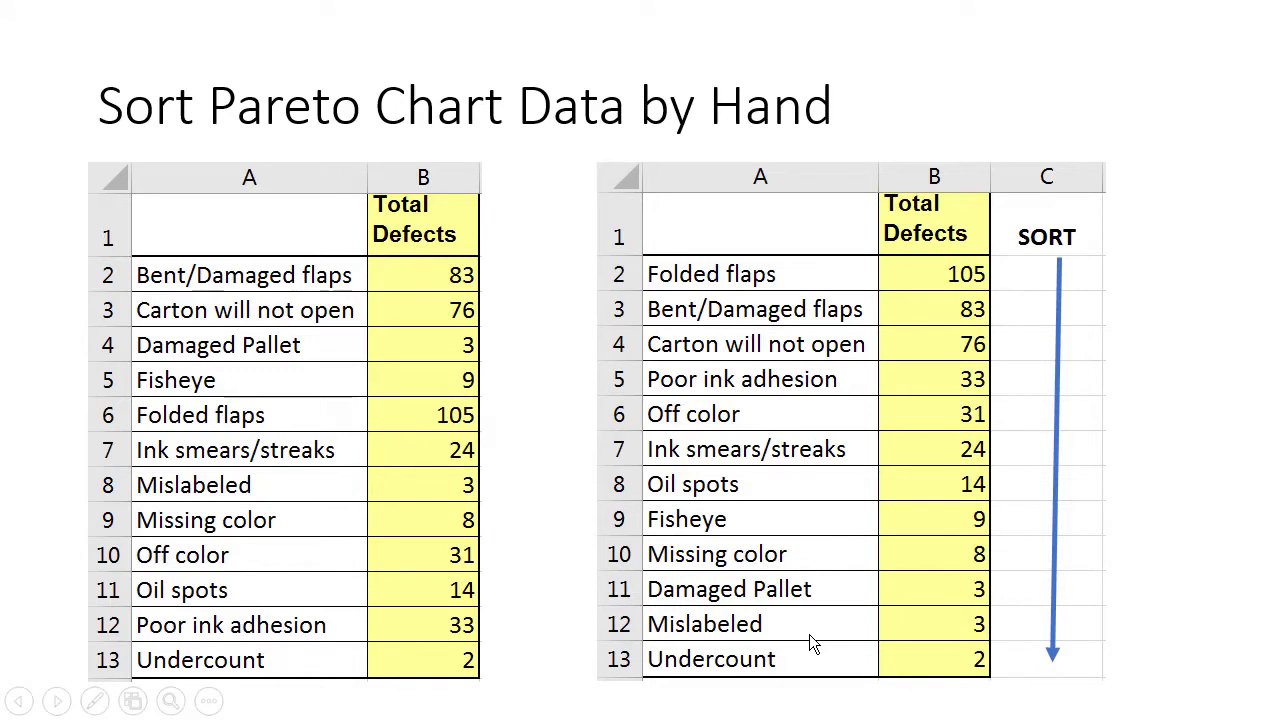
click(785, 580)
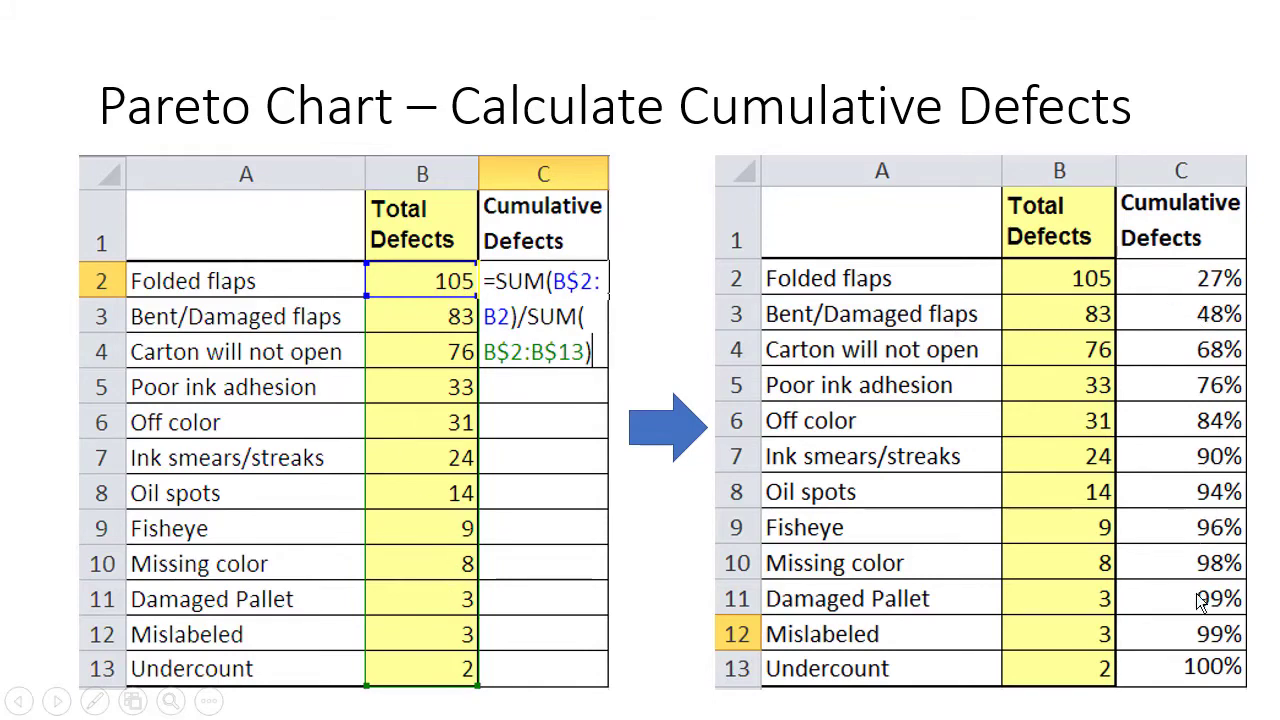
- Advance through 'Create Other Bar by Hand' to 'Pareto Chart – Draw the Chart By Hand'
click(1180, 688)
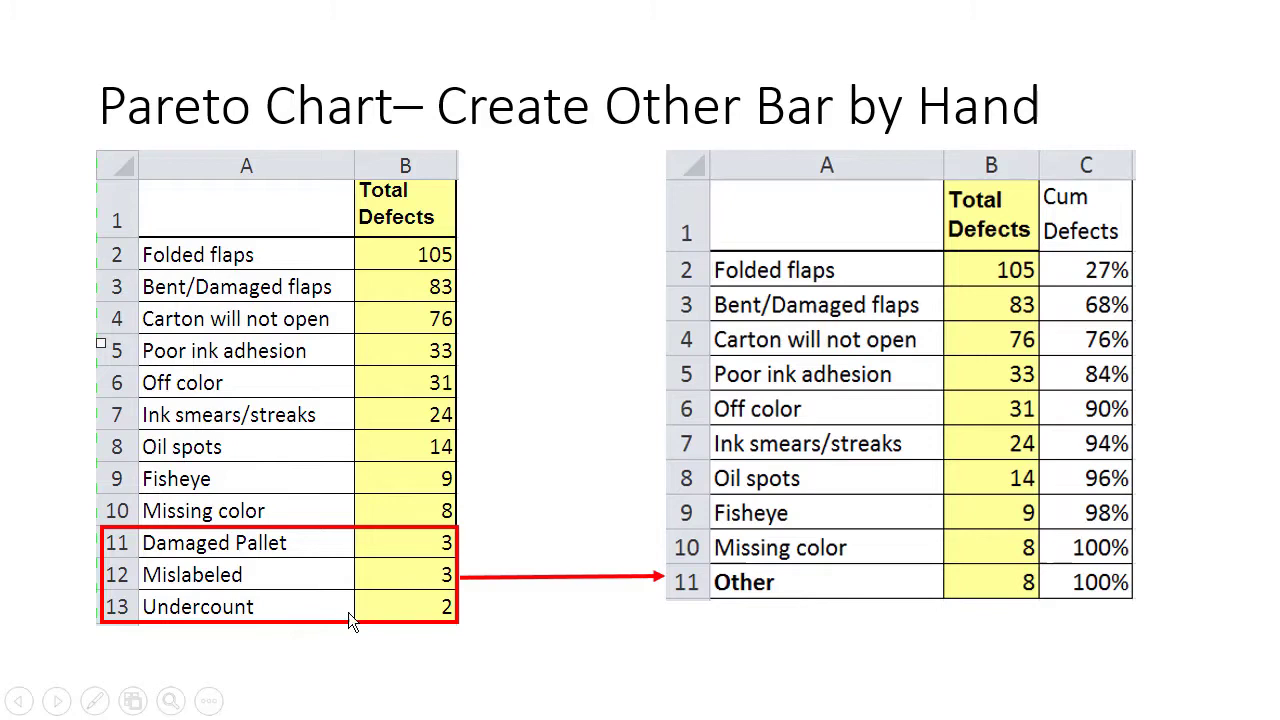
click(814, 587)
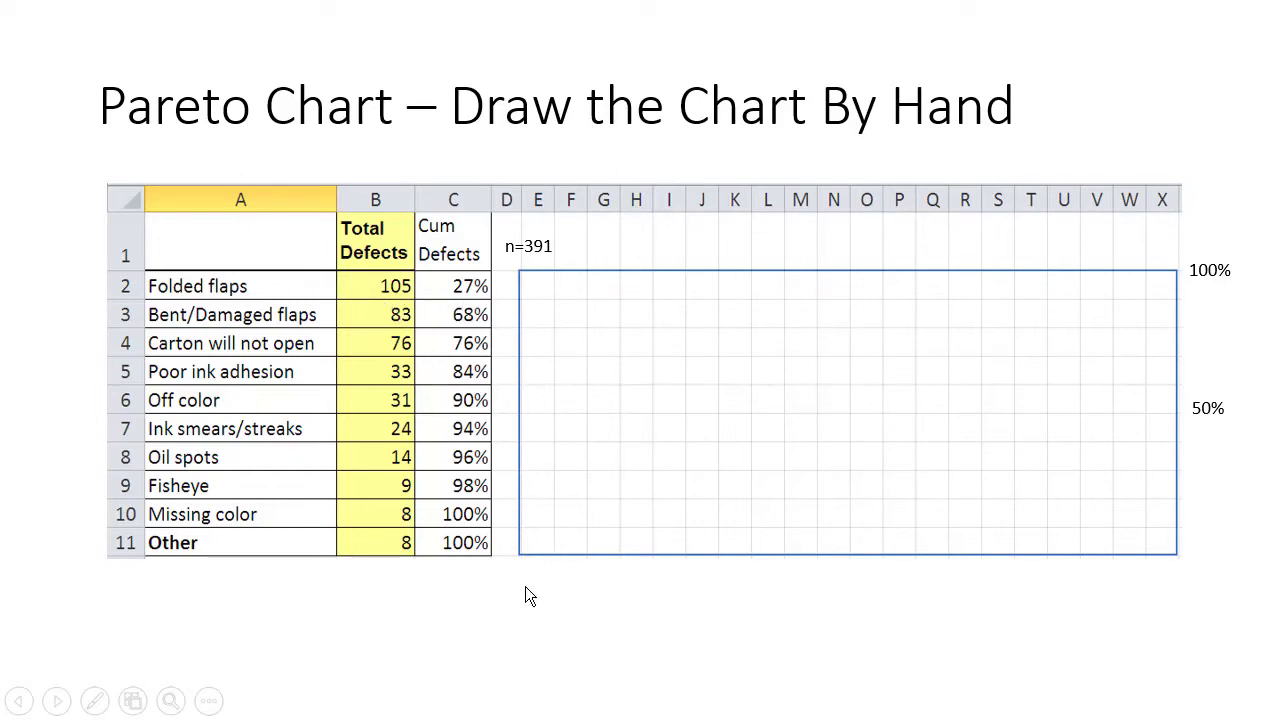
- Animate the hand-drawn chart, visit the Elapsed Time slide and back, then switch to Excel
click(468, 602)
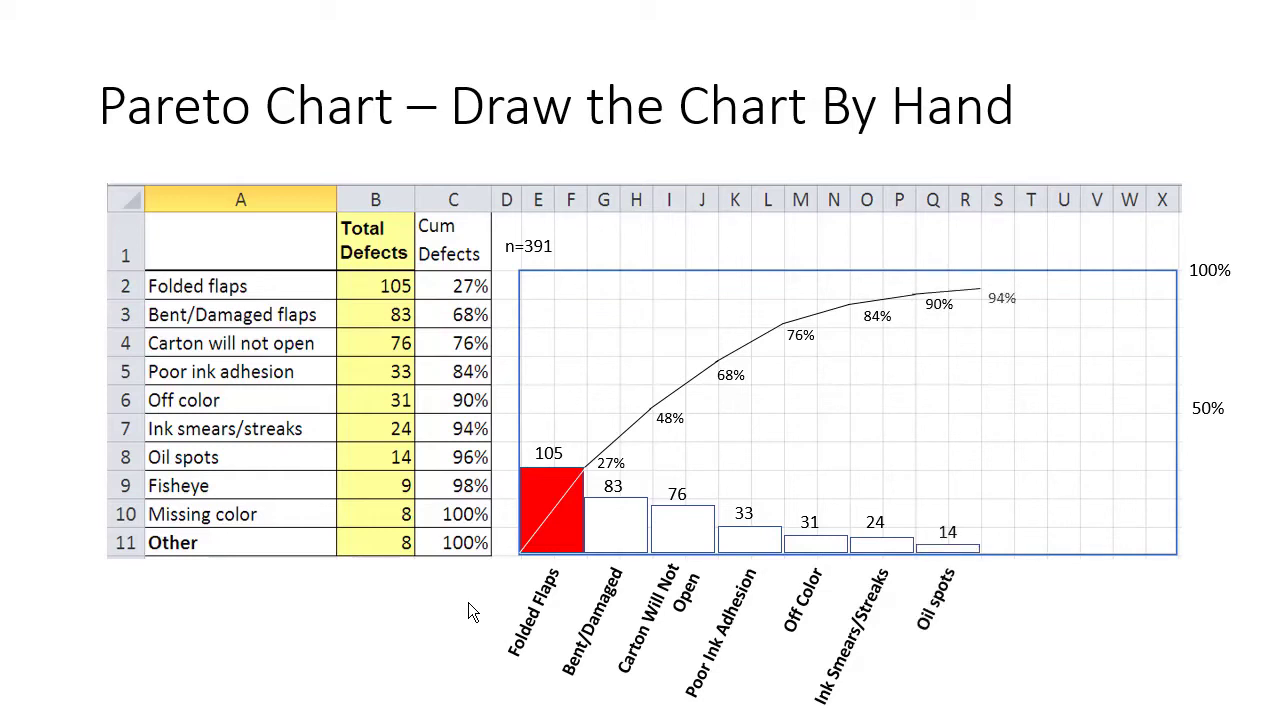
key(Right)
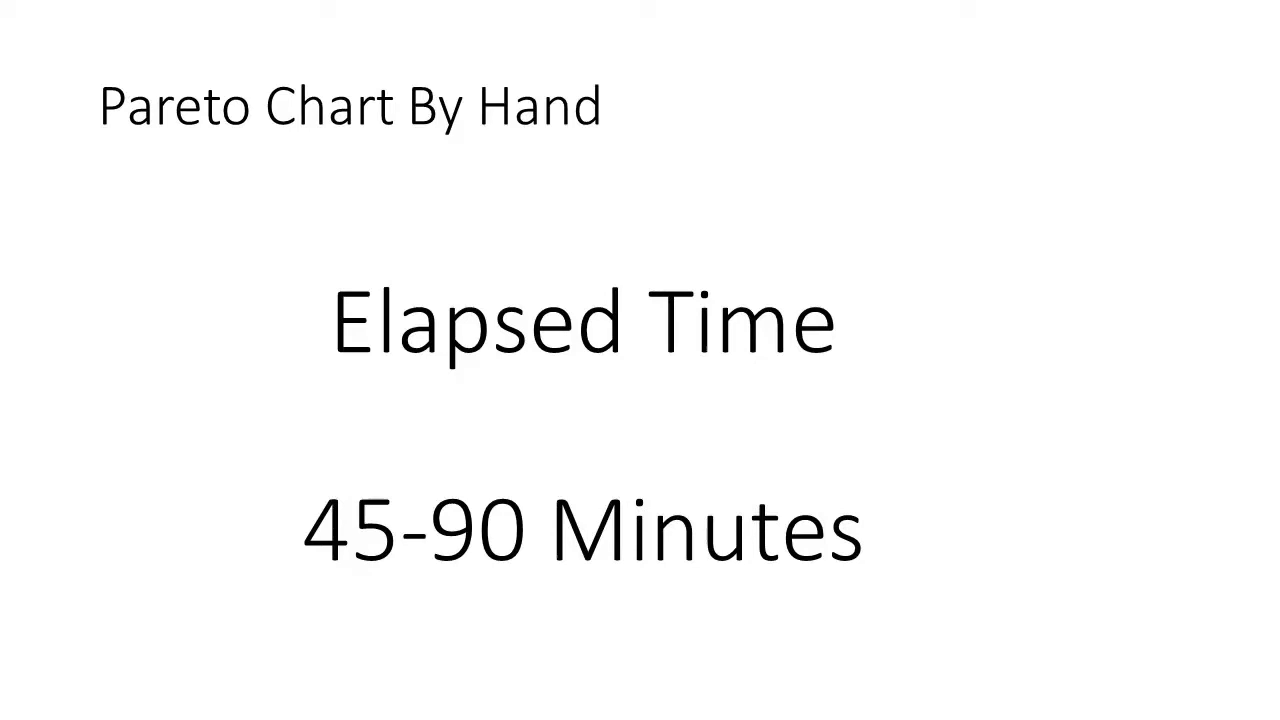
click(468, 603)
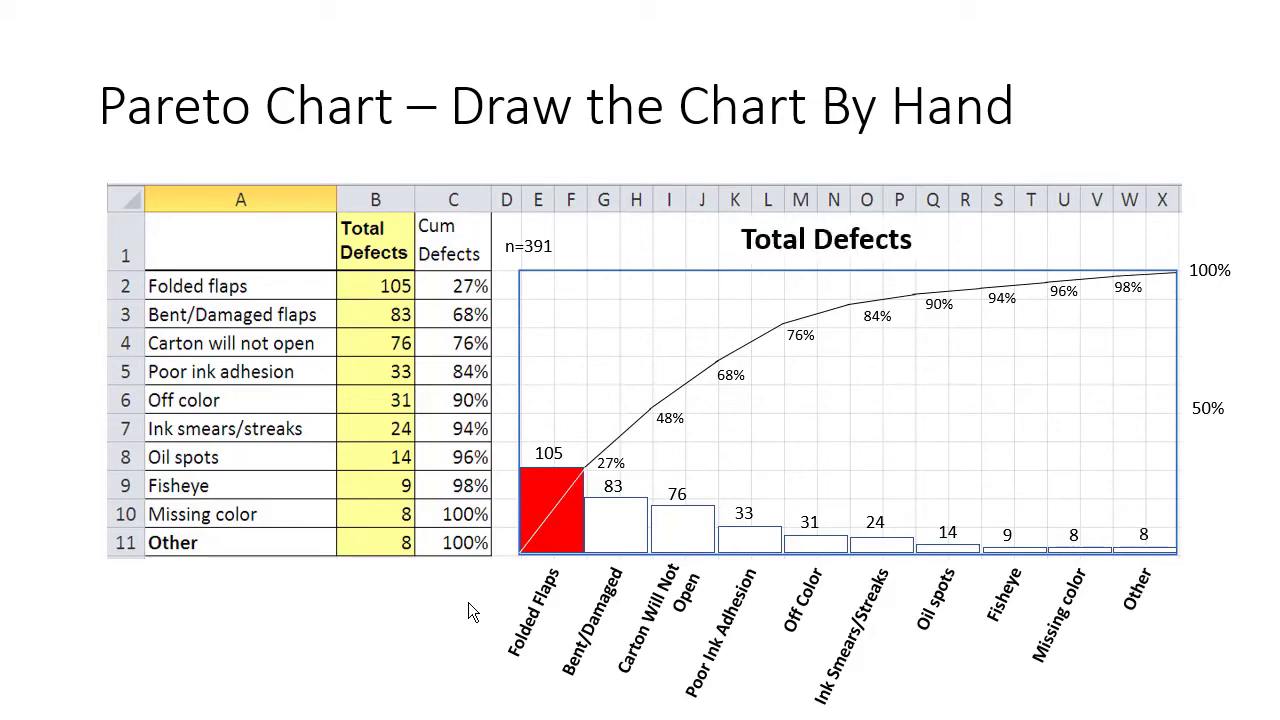
key(alt+Tab)
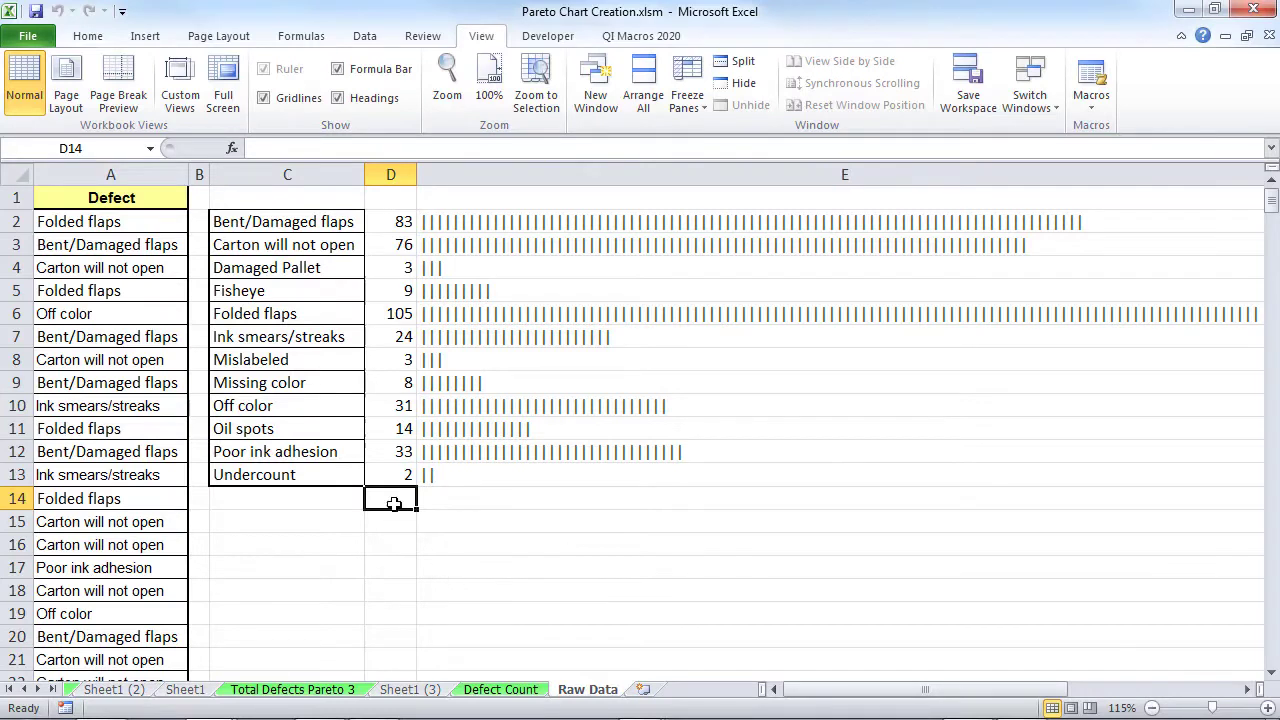
- Enter the header 'Defects' in cell D1 above the counts
drag(397, 478, 303, 215)
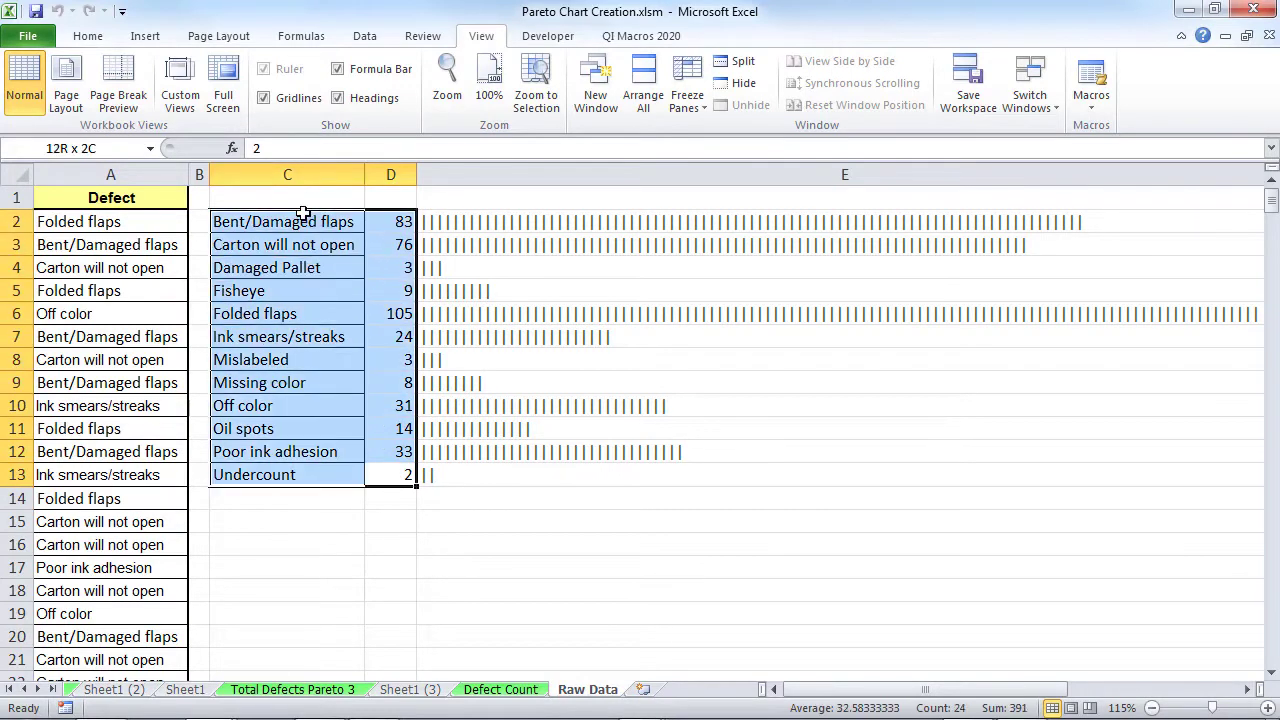
click(390, 200)
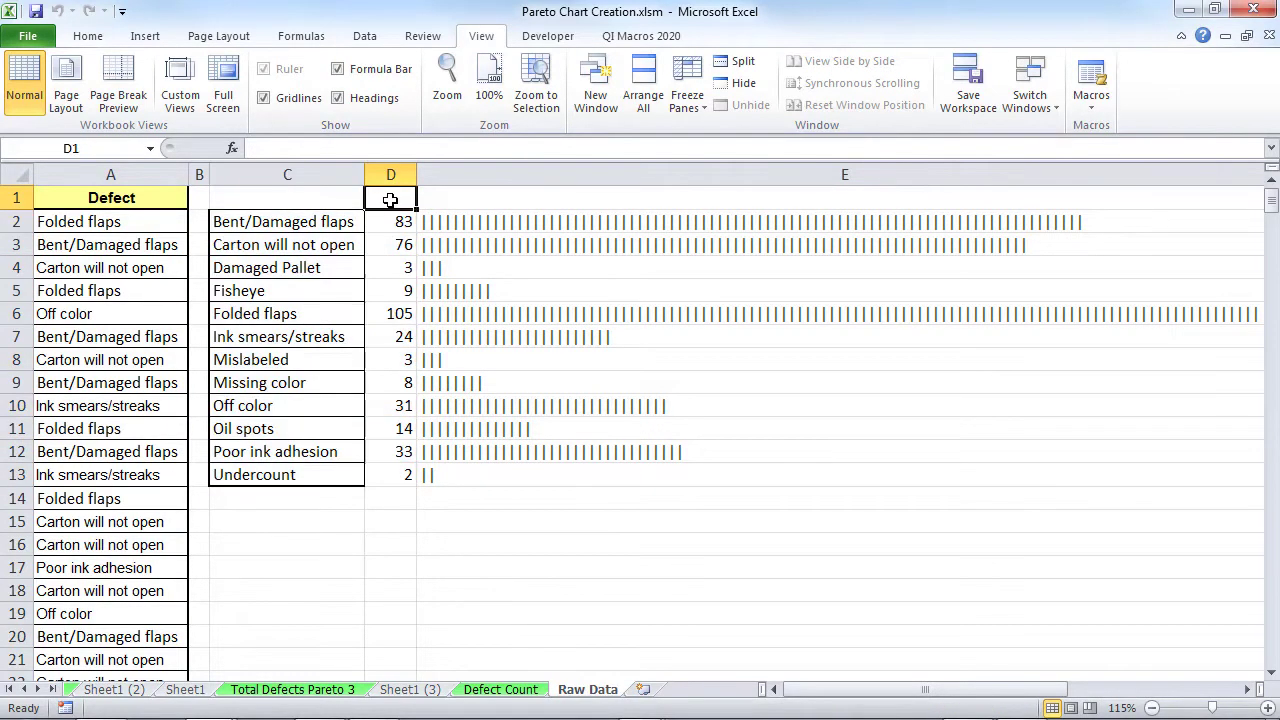
text(Defects)
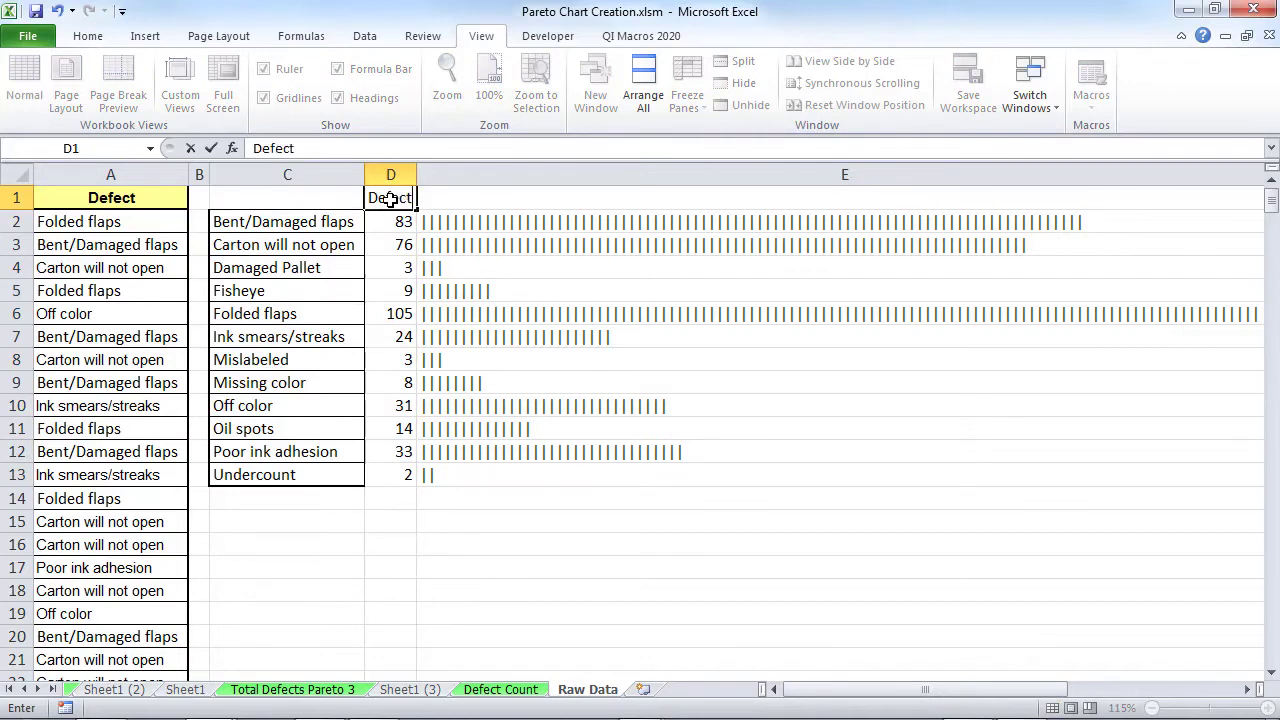
key(Return)
- Chart C1:D13 with QI Macros Pareto Chart on a new Defects Pareto sheet
drag(404, 474, 314, 200)
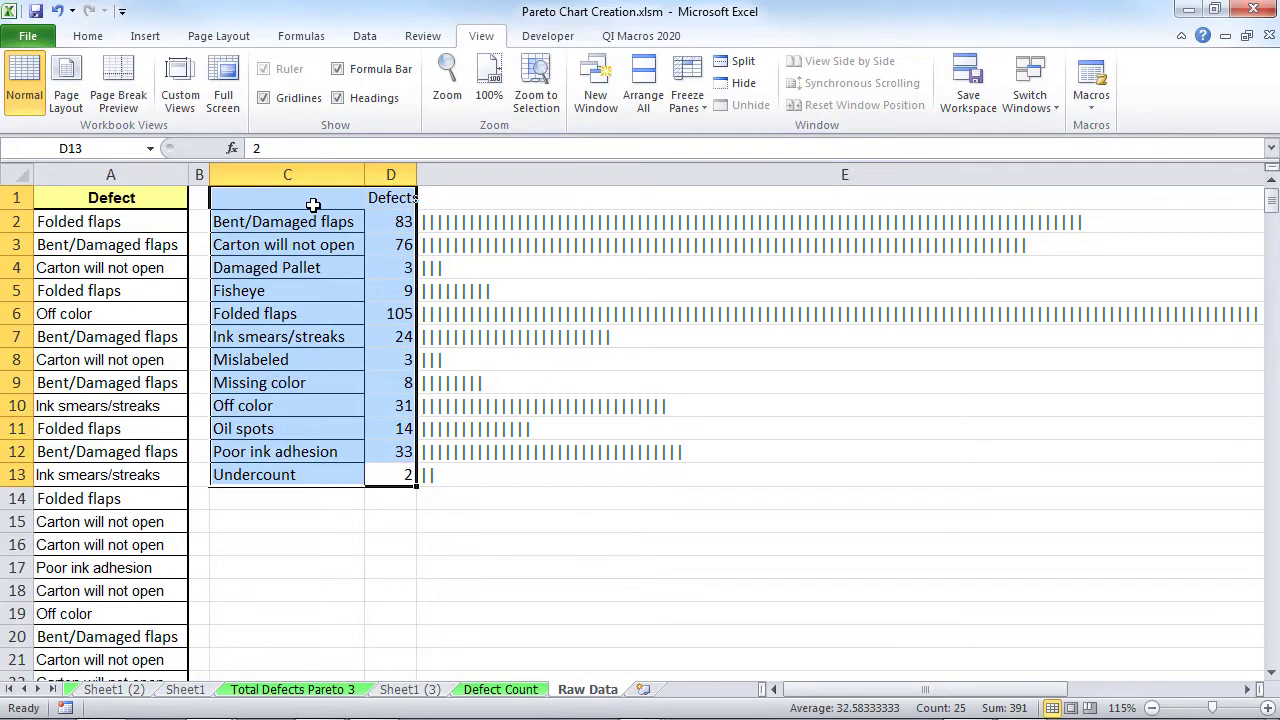
click(641, 36)
click(815, 66)
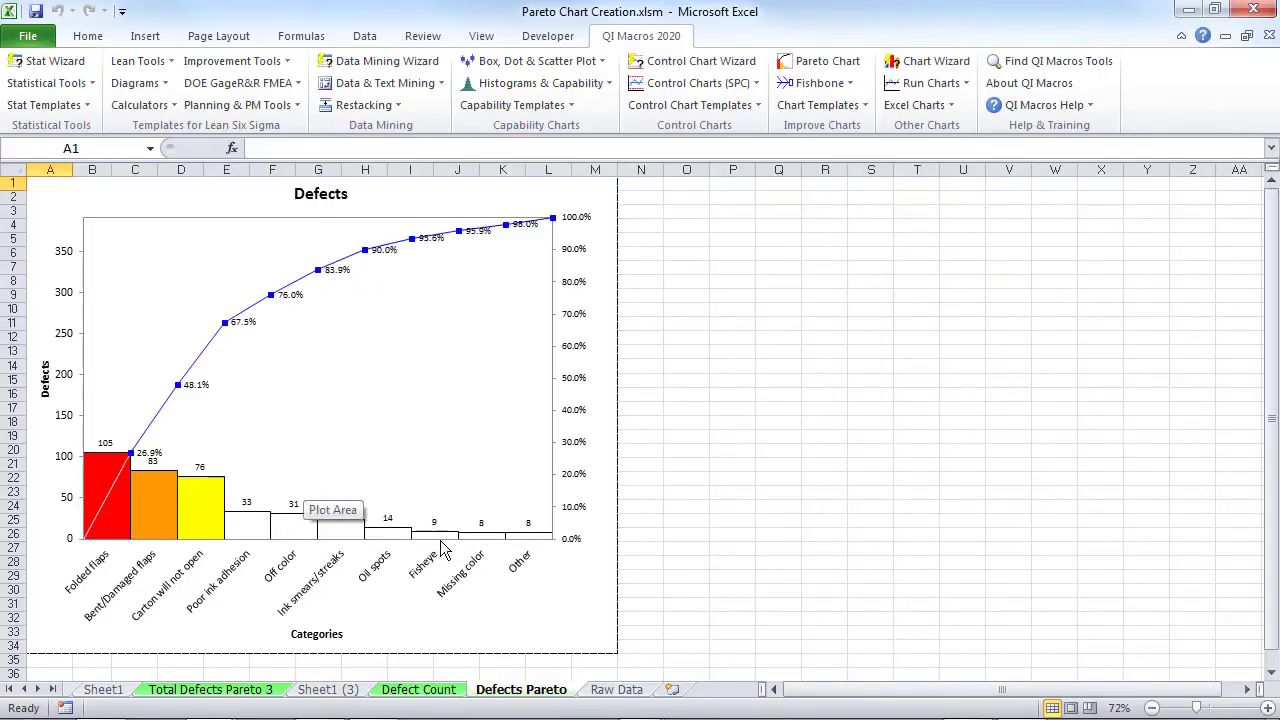
click(616, 689)
click(80, 198)
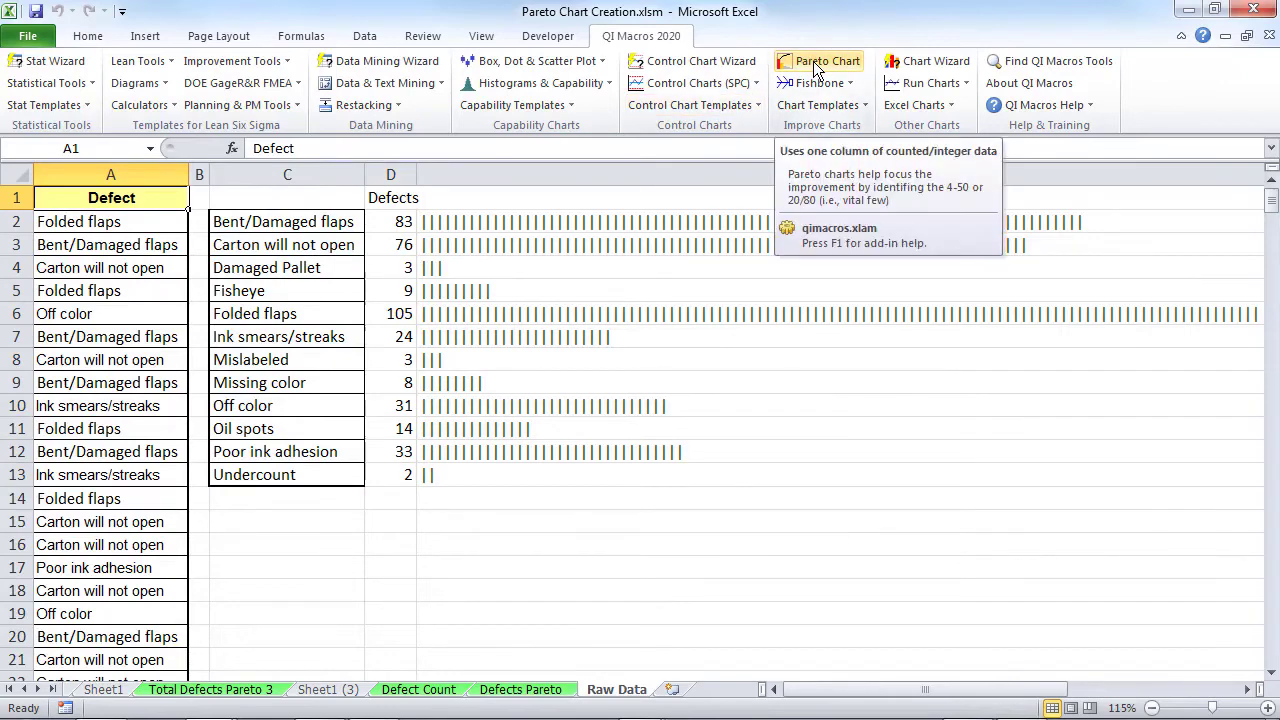
- Pivot the raw defects into counts totaling 391, then chart A3:B14 as a 9-bar Pareto
click(385, 83)
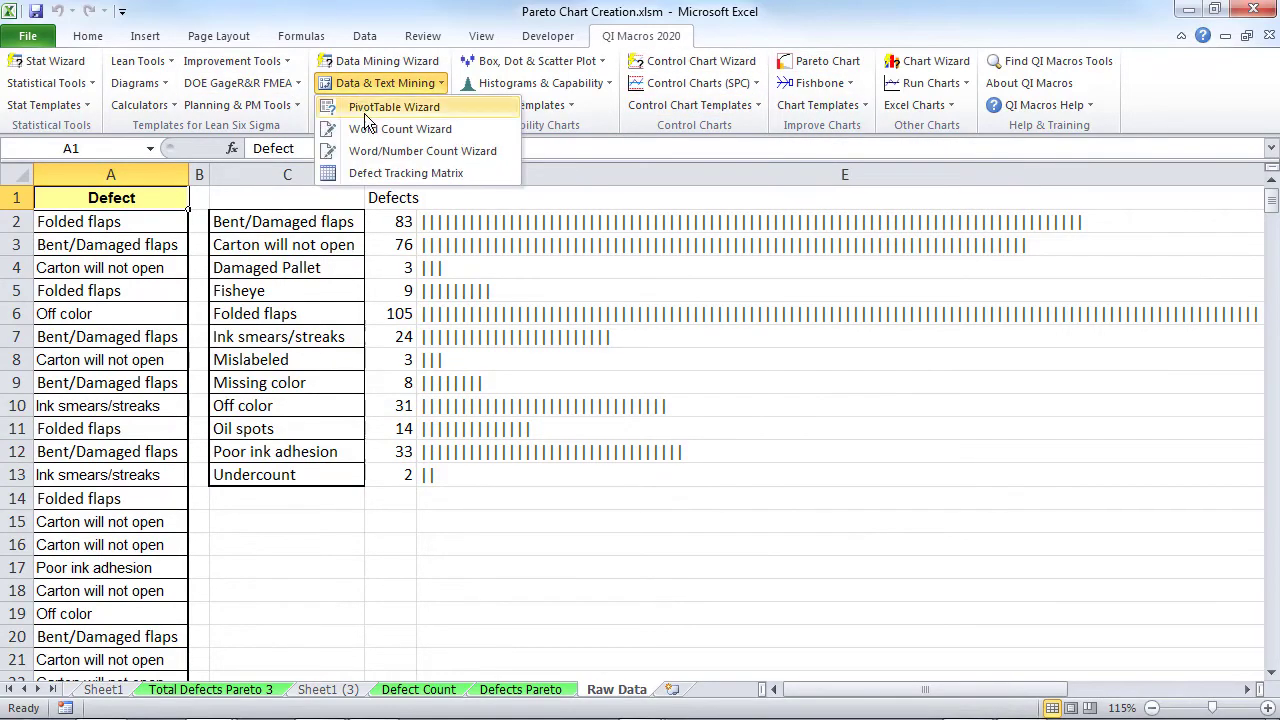
click(364, 104)
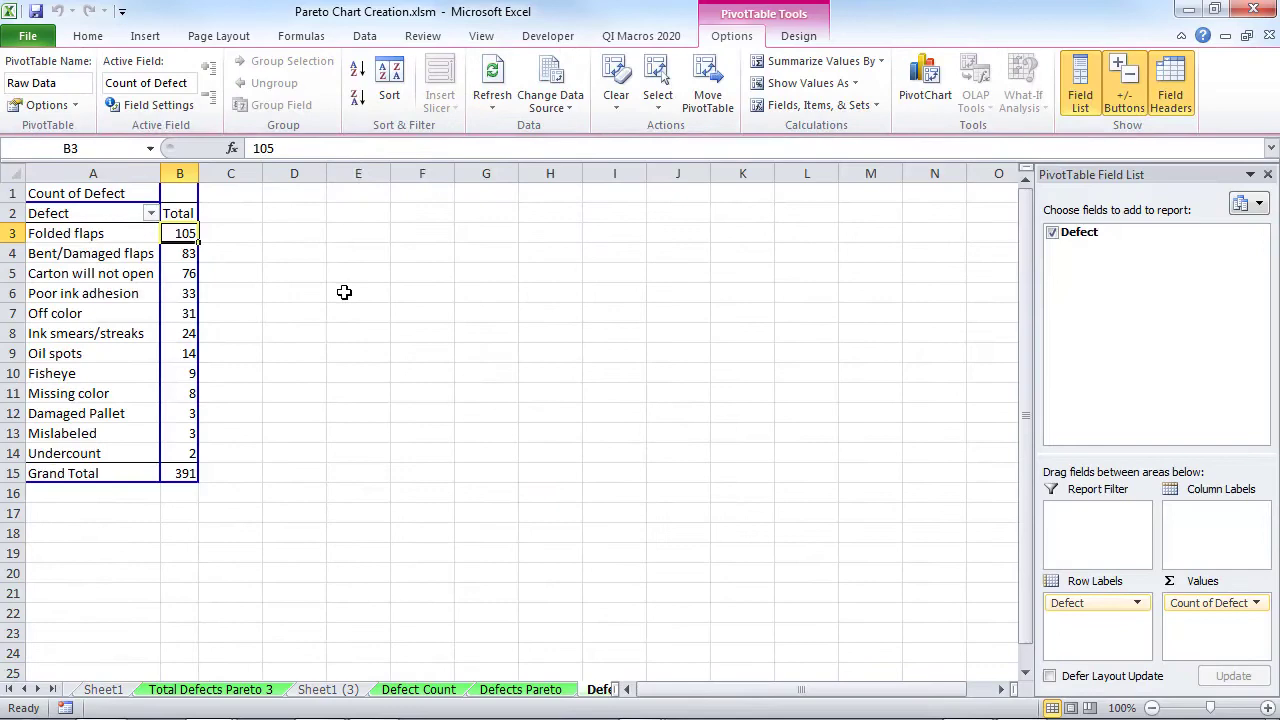
drag(188, 453, 92, 233)
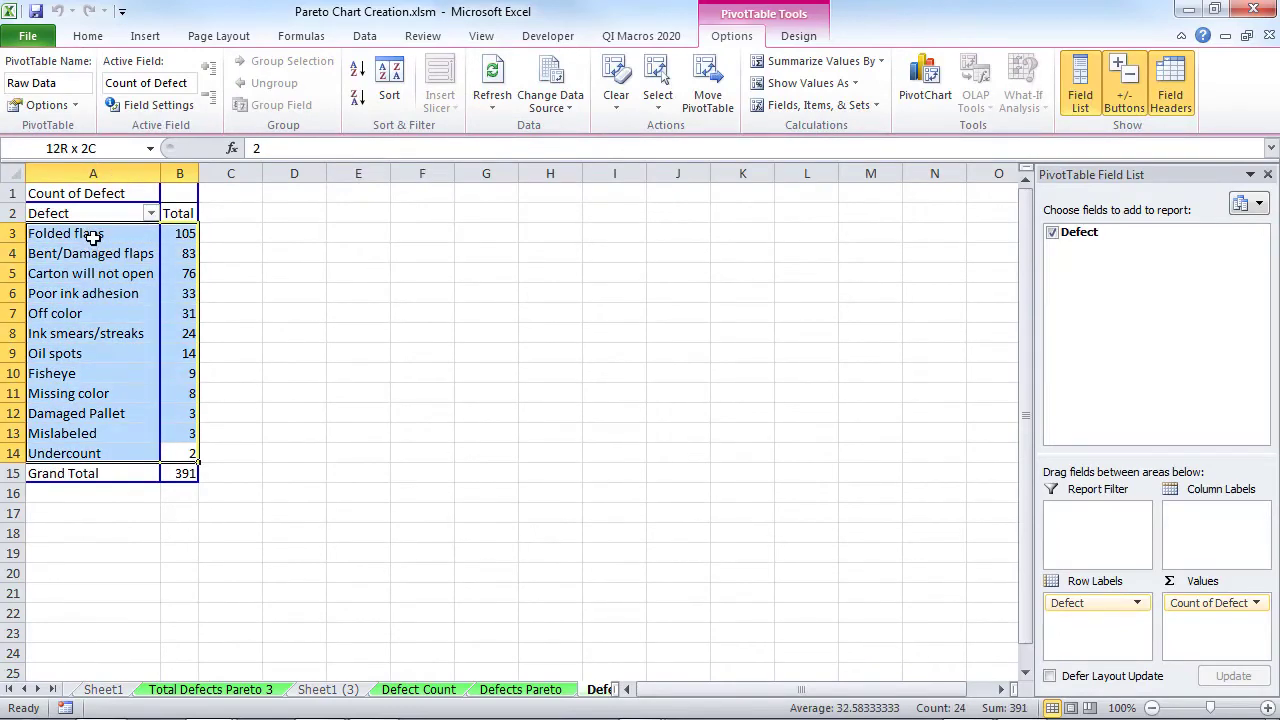
click(660, 40)
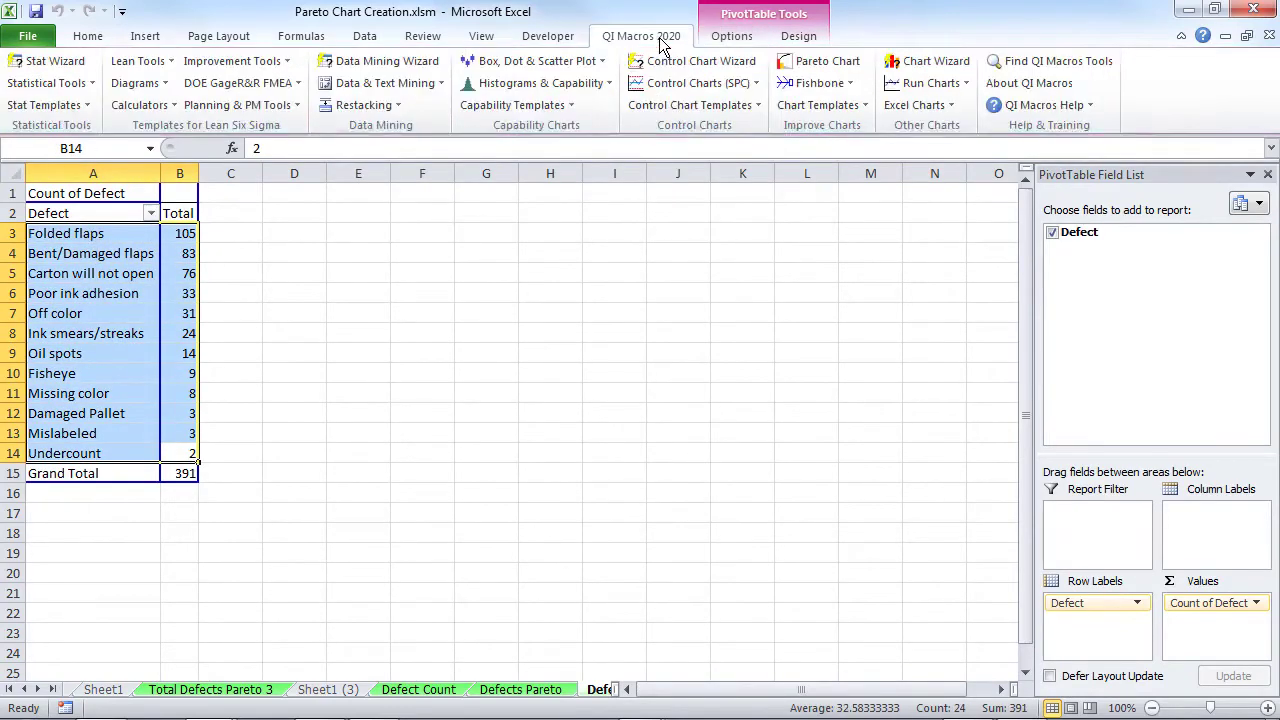
click(812, 68)
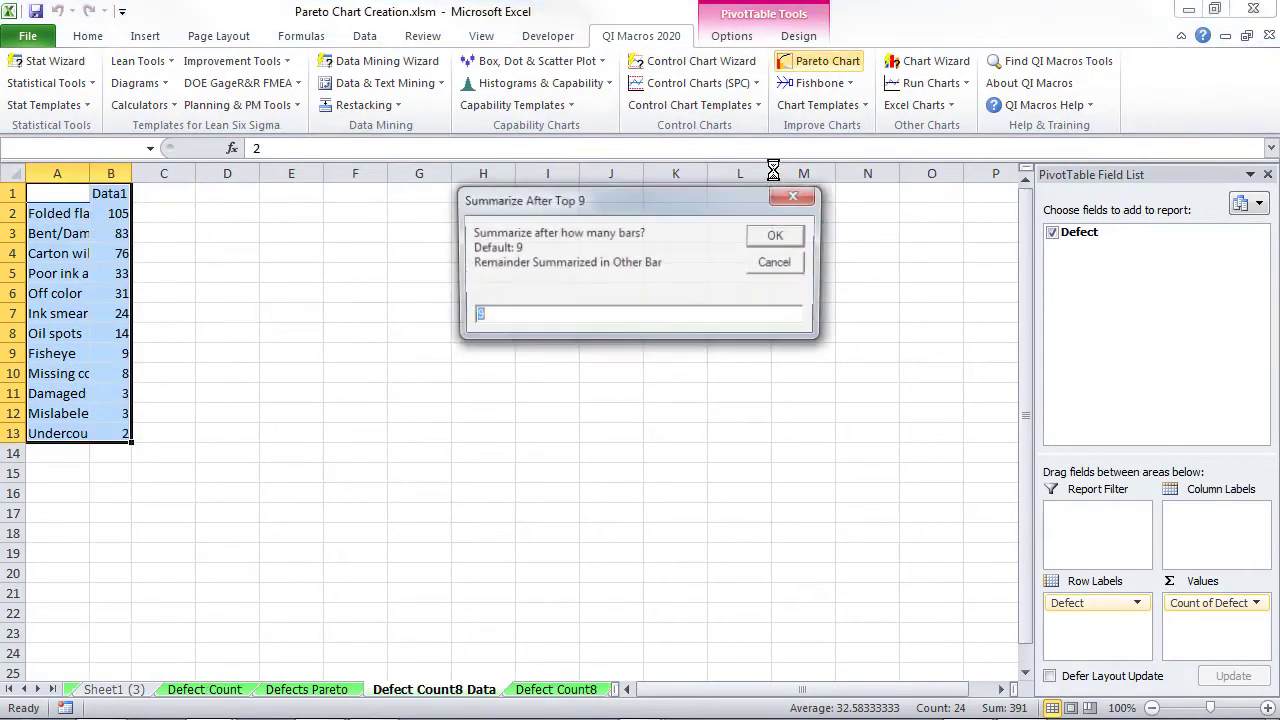
click(775, 236)
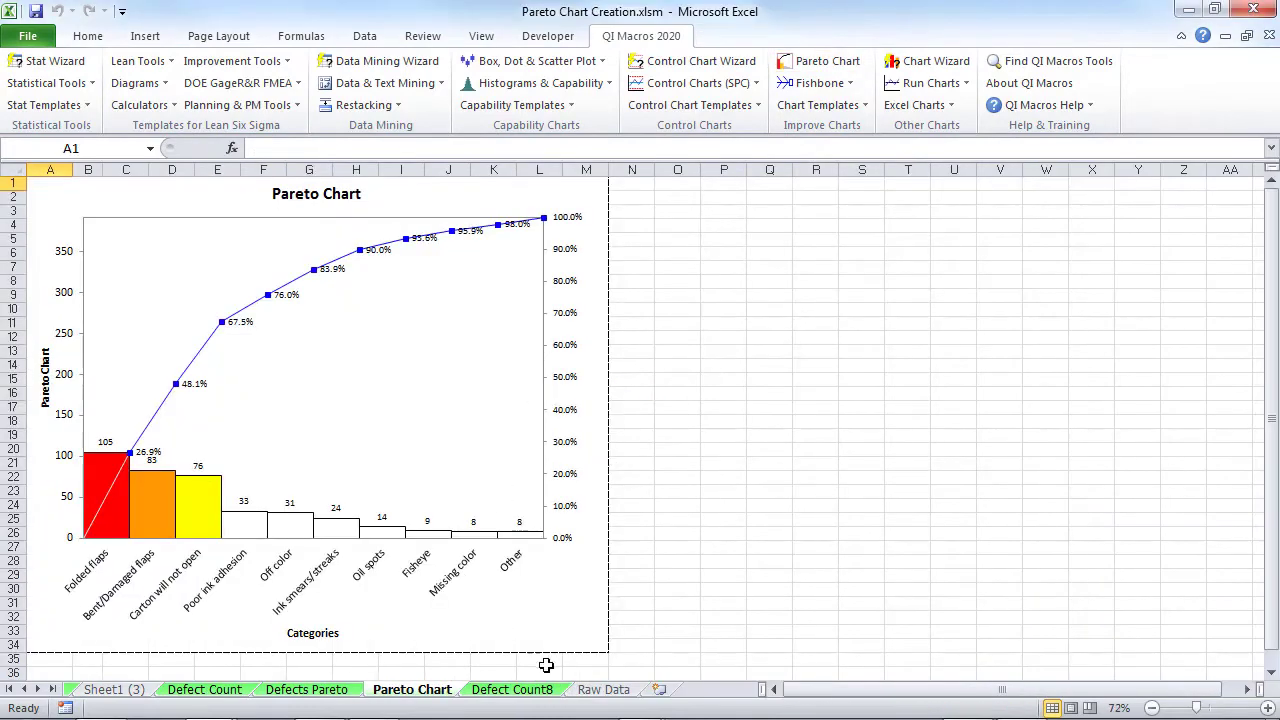
- Chart Raw Data's Defect column directly as a 9-bar QI Macros Pareto chart
click(604, 689)
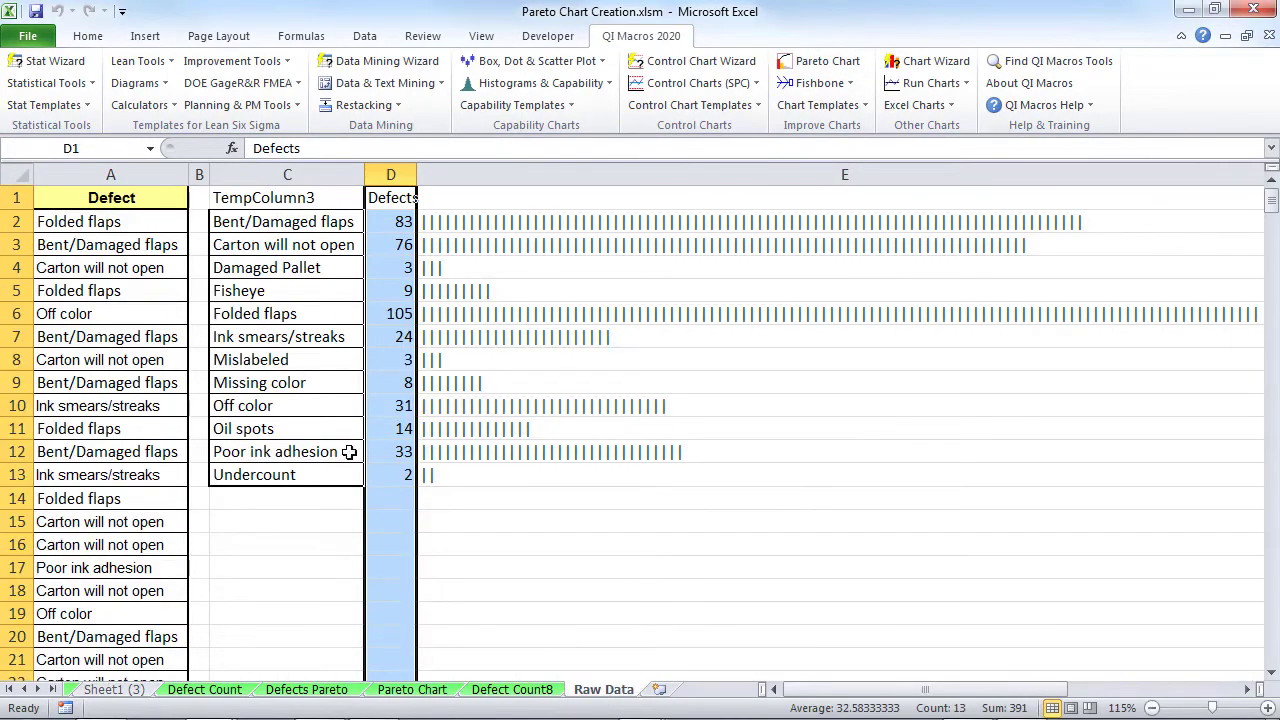
click(126, 200)
click(820, 62)
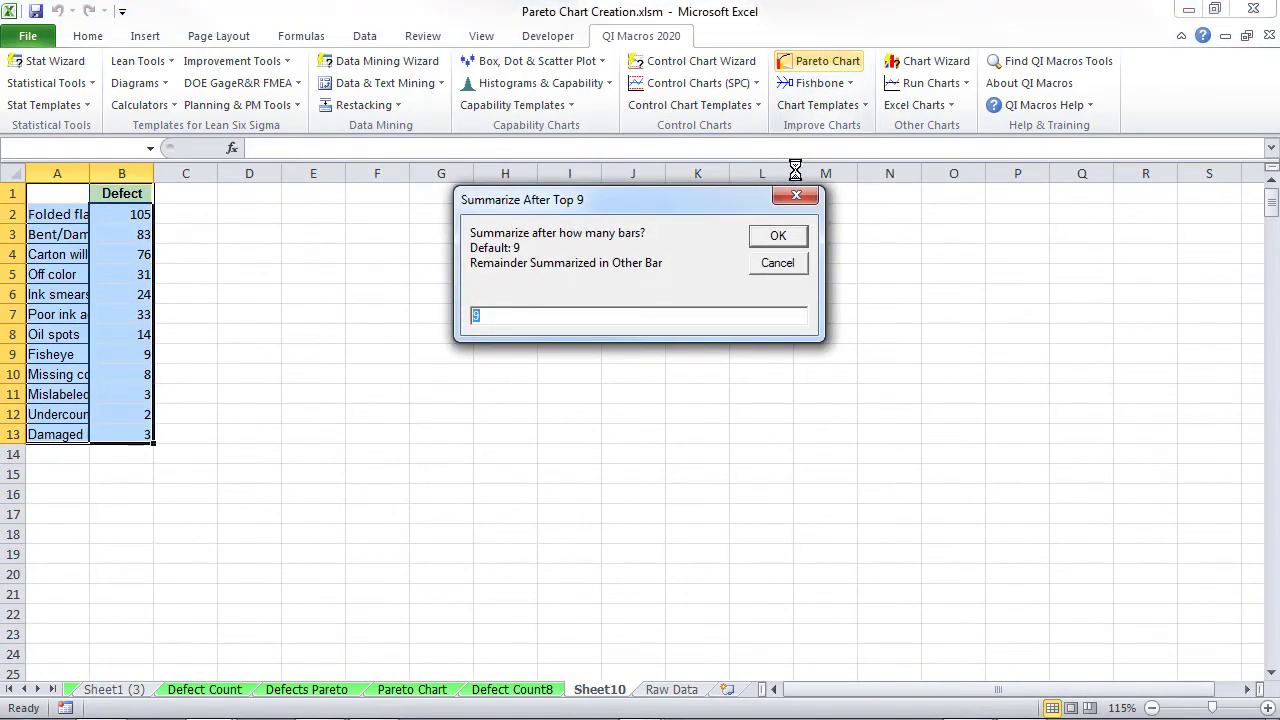
click(779, 237)
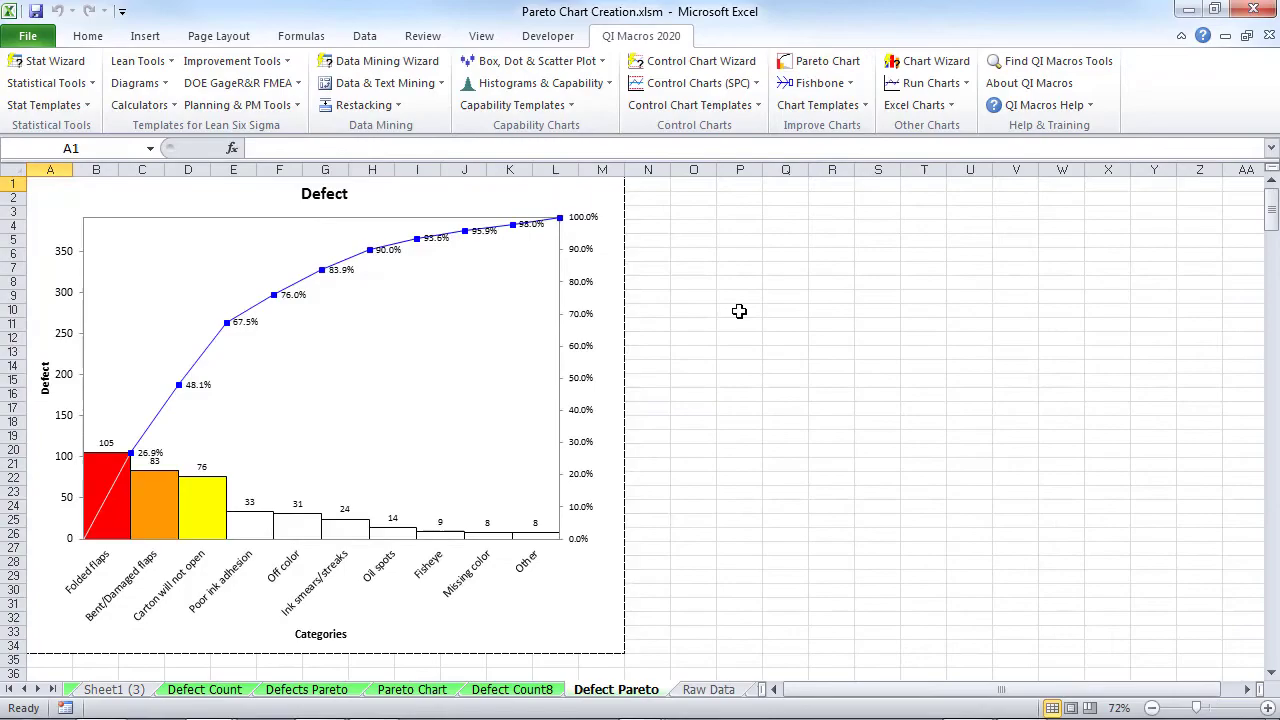